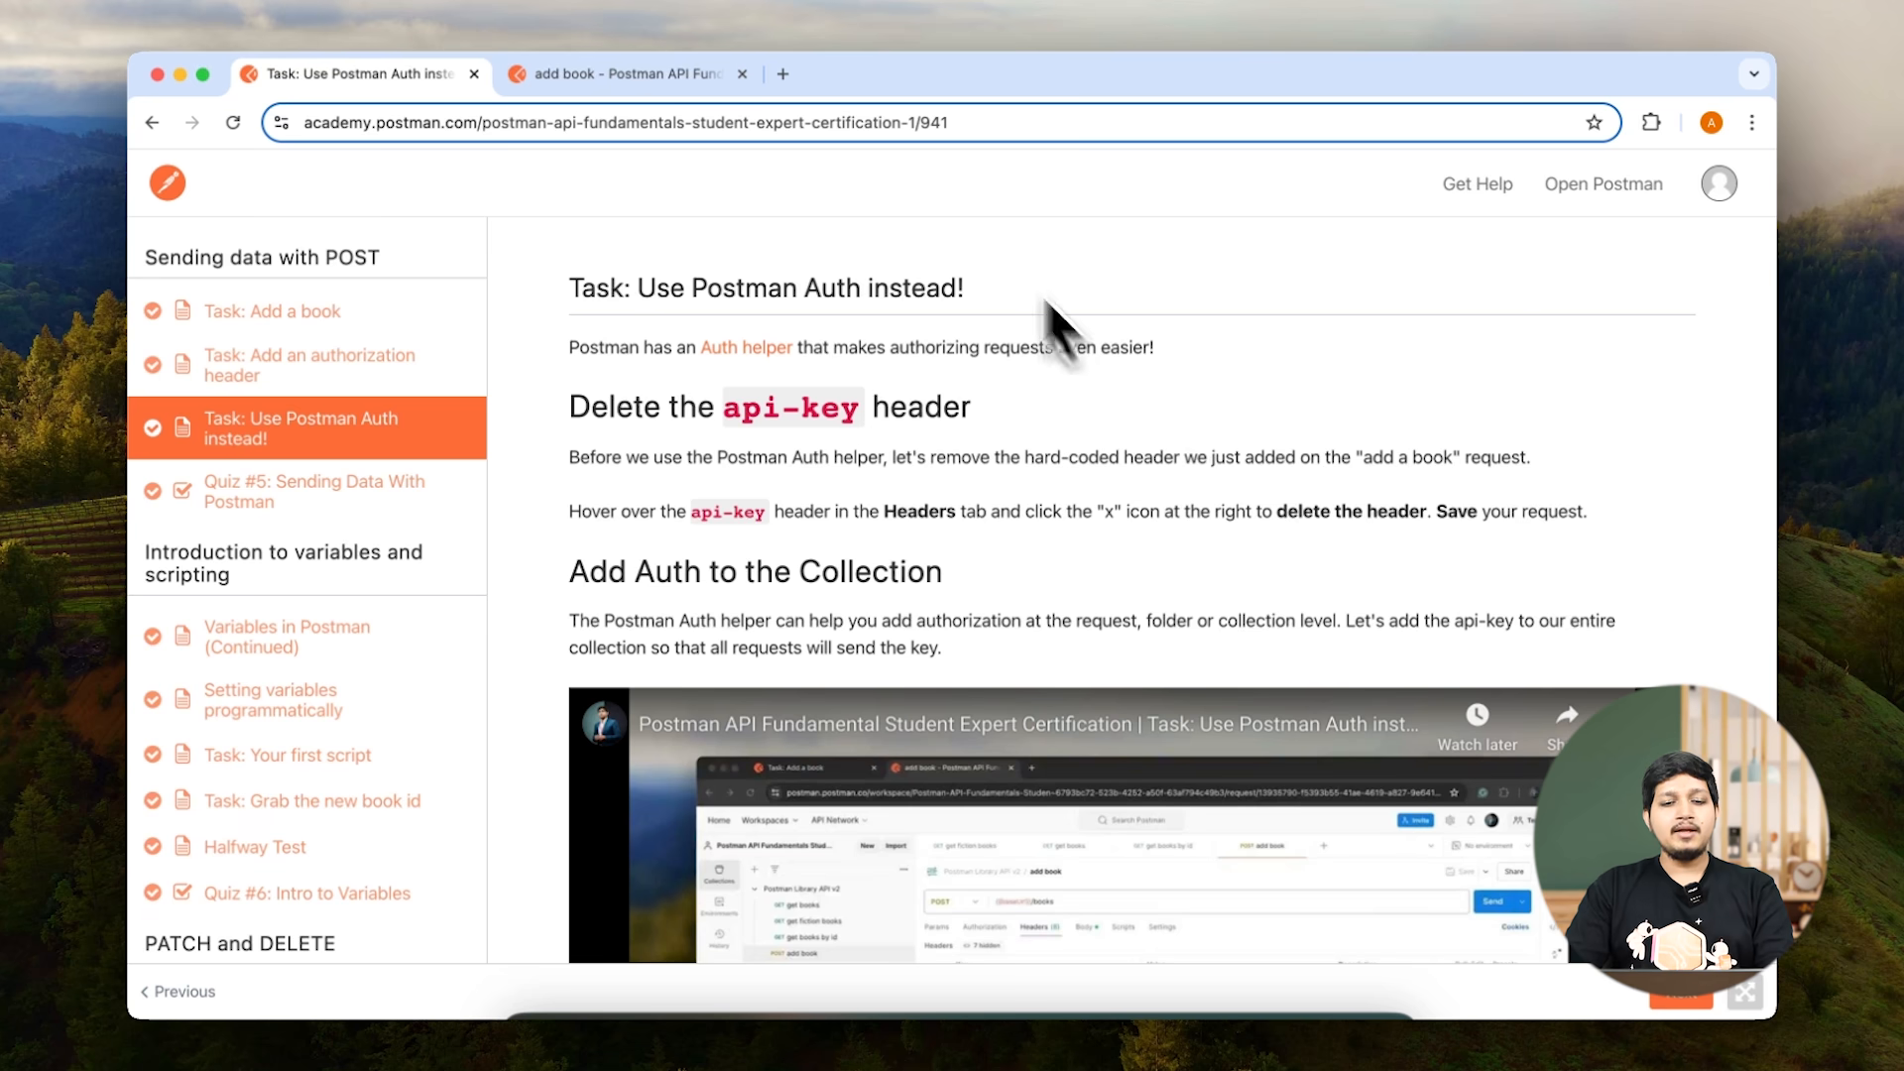
Step: Switch from the Academy lesson to the add book request in Postman
click(625, 72)
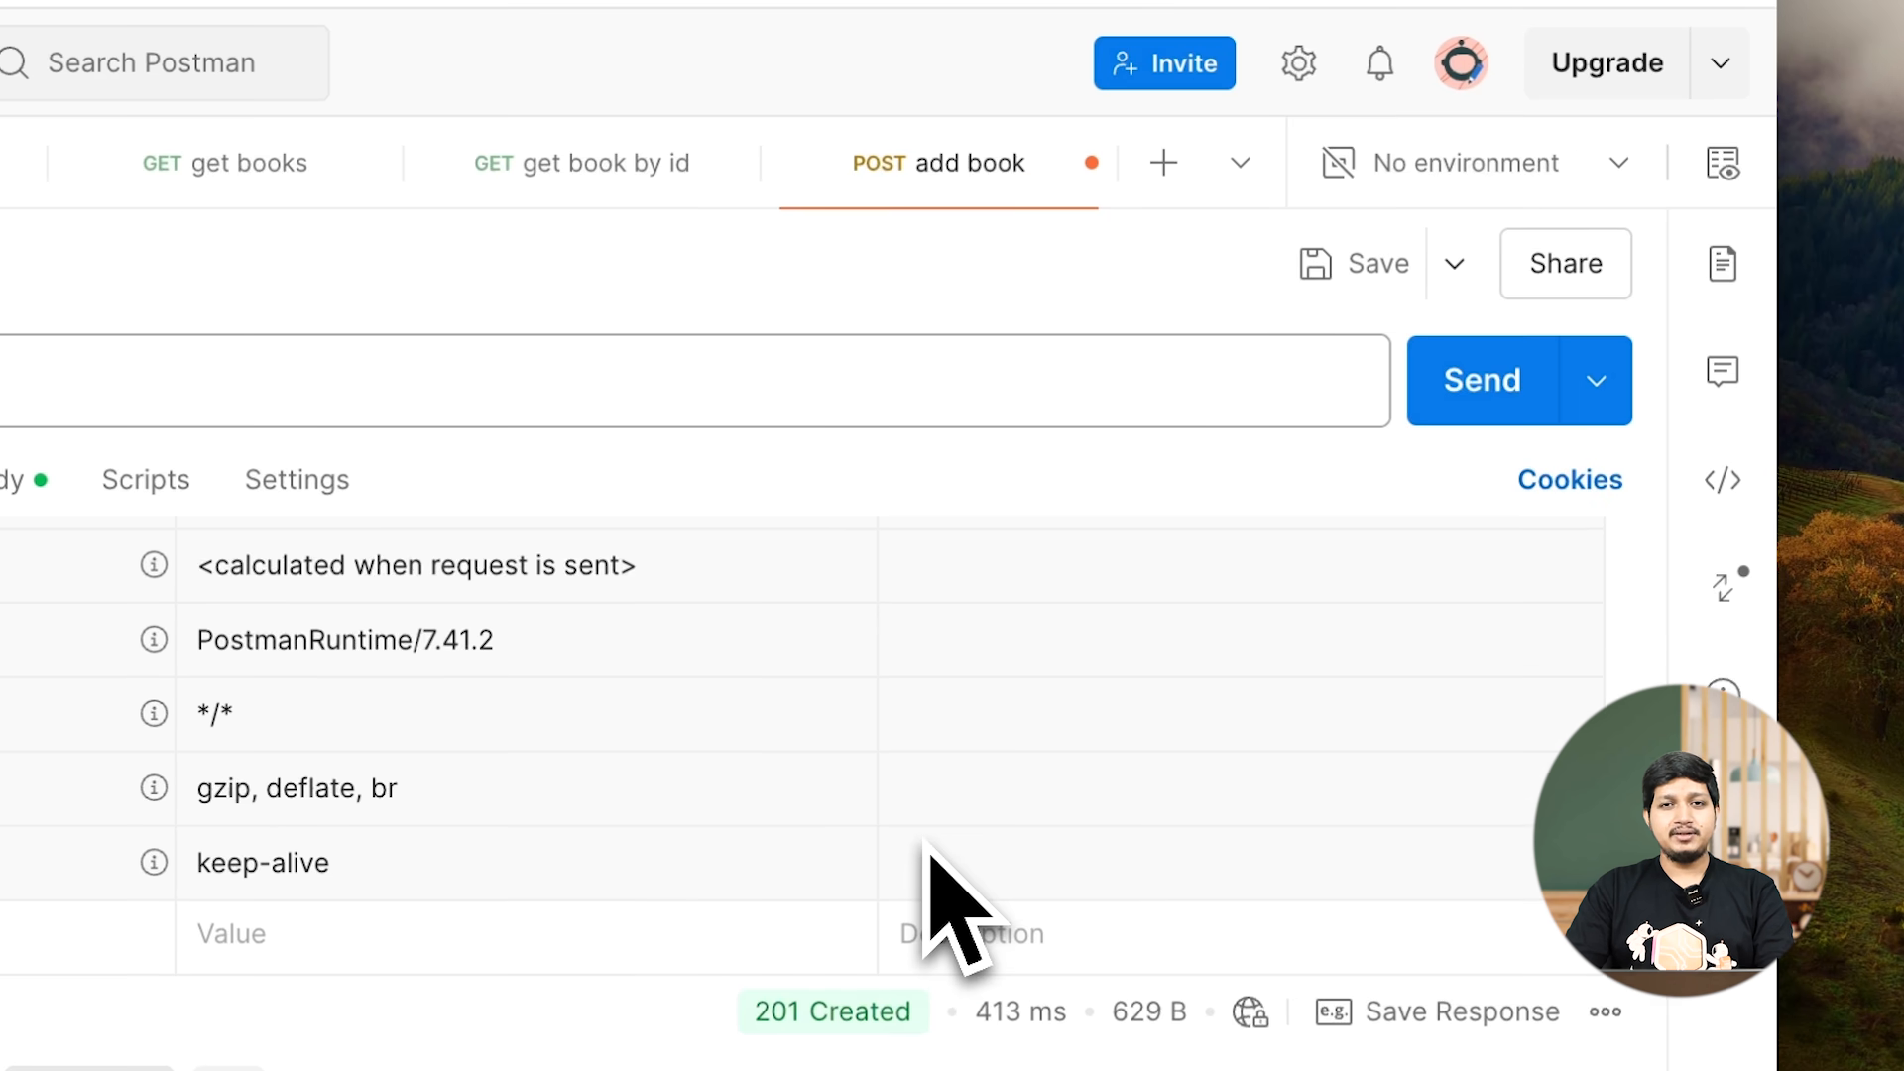
Step: Save the add book request with the hard-coded api-key header removed
click(1357, 264)
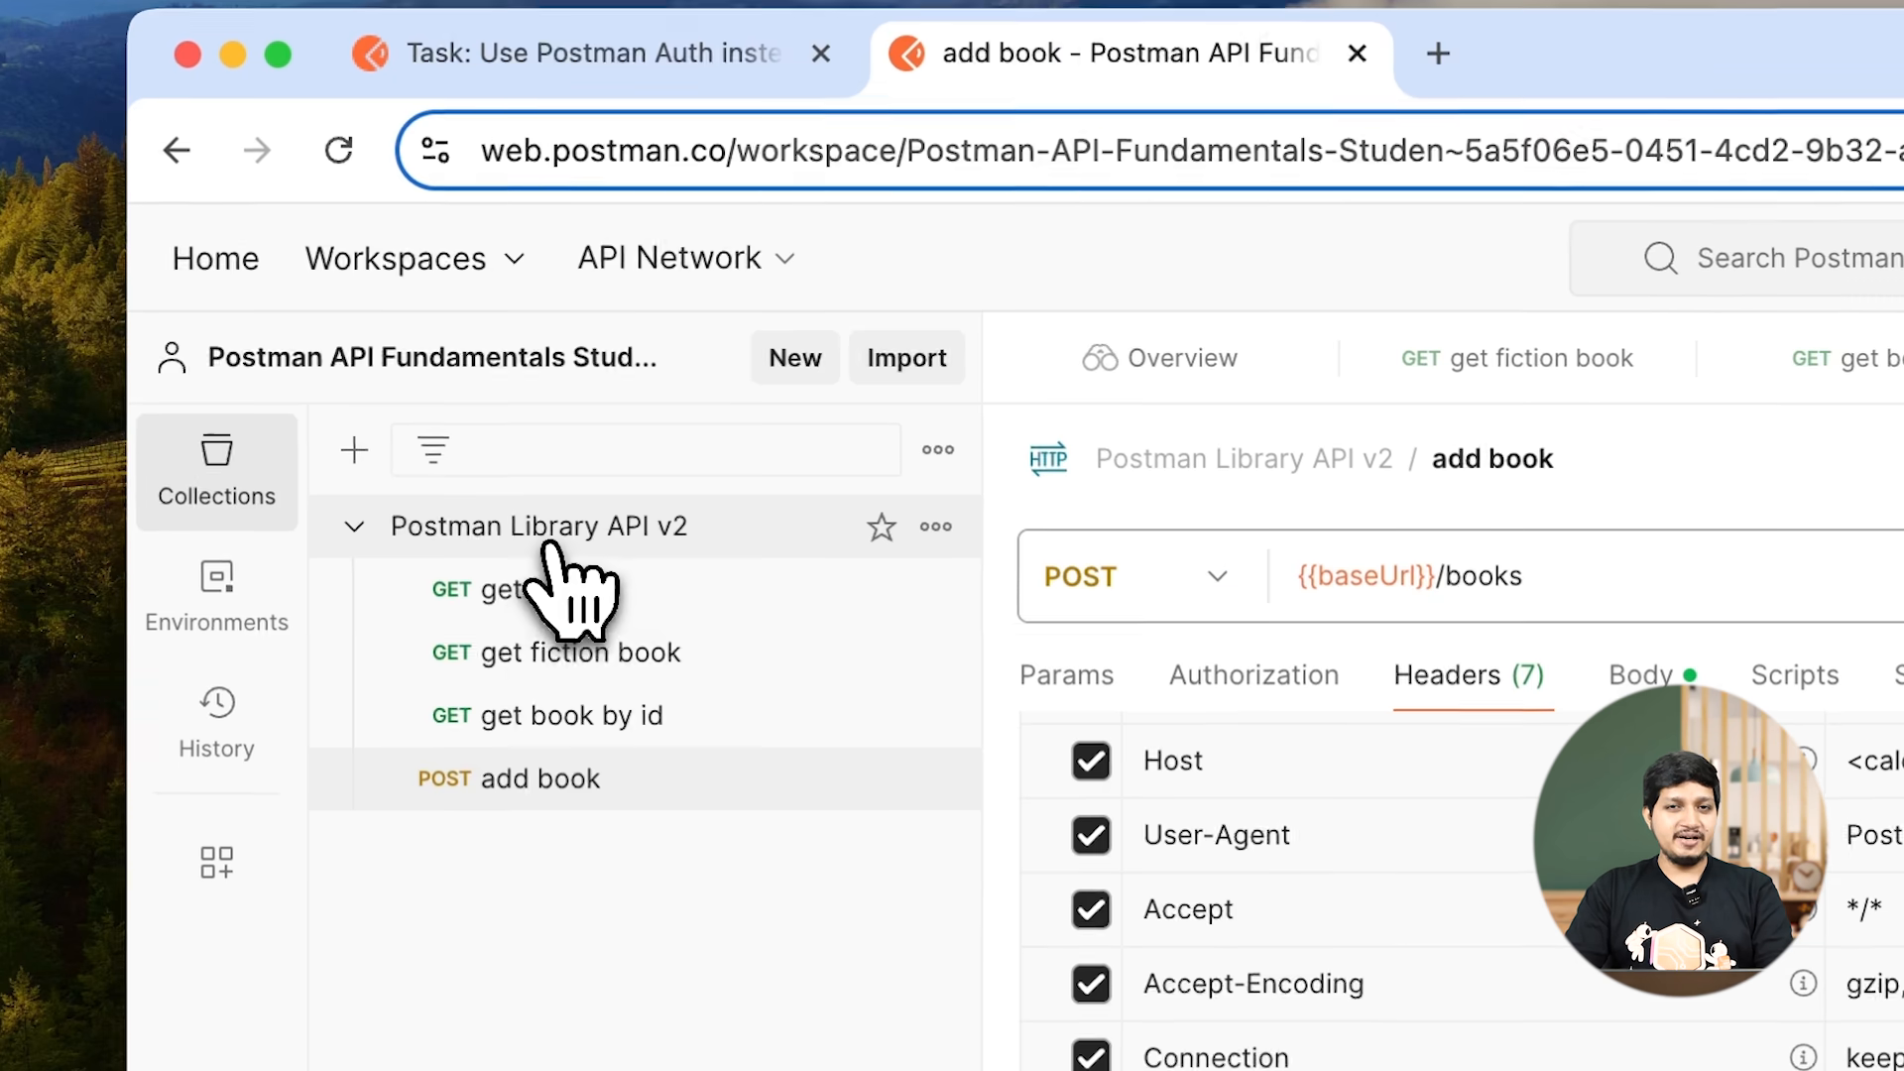
Step: Set the Postman Library API v2 collection's authorization type to API Key
click(537, 524)
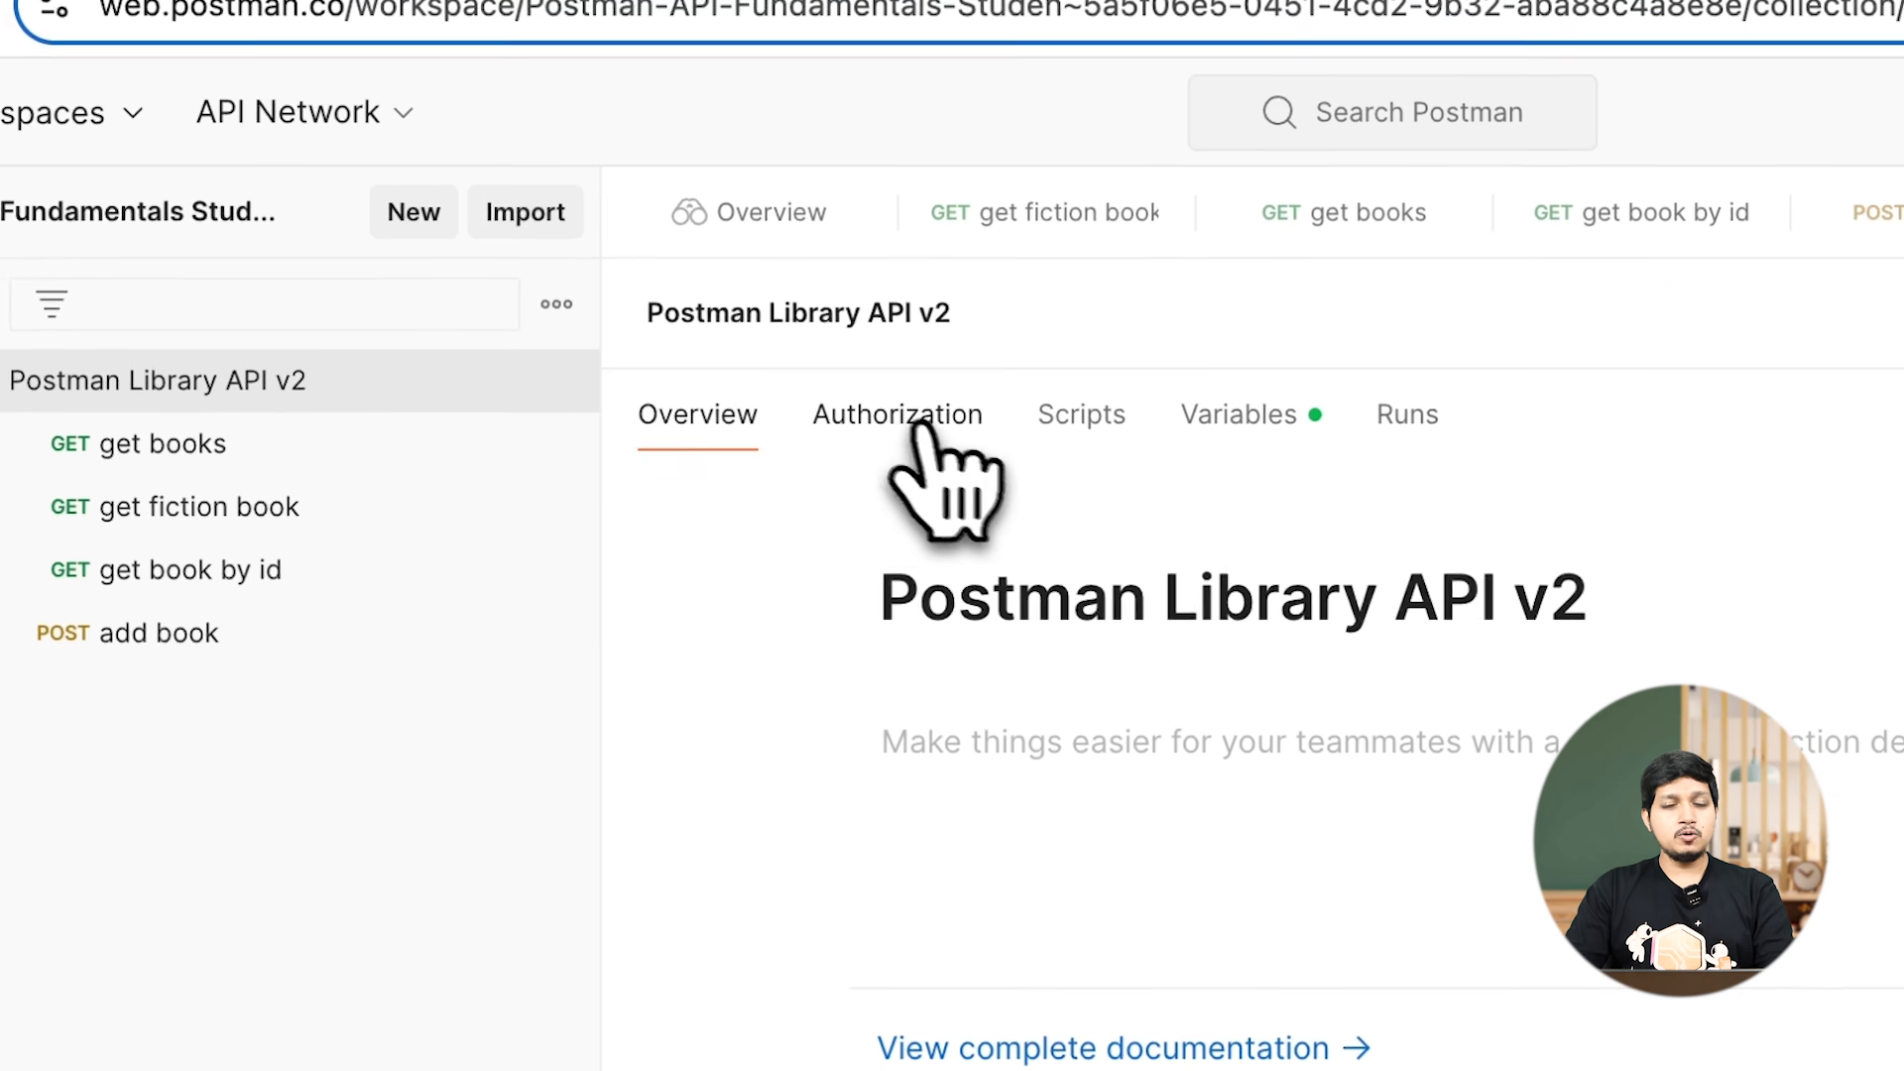
click(1013, 458)
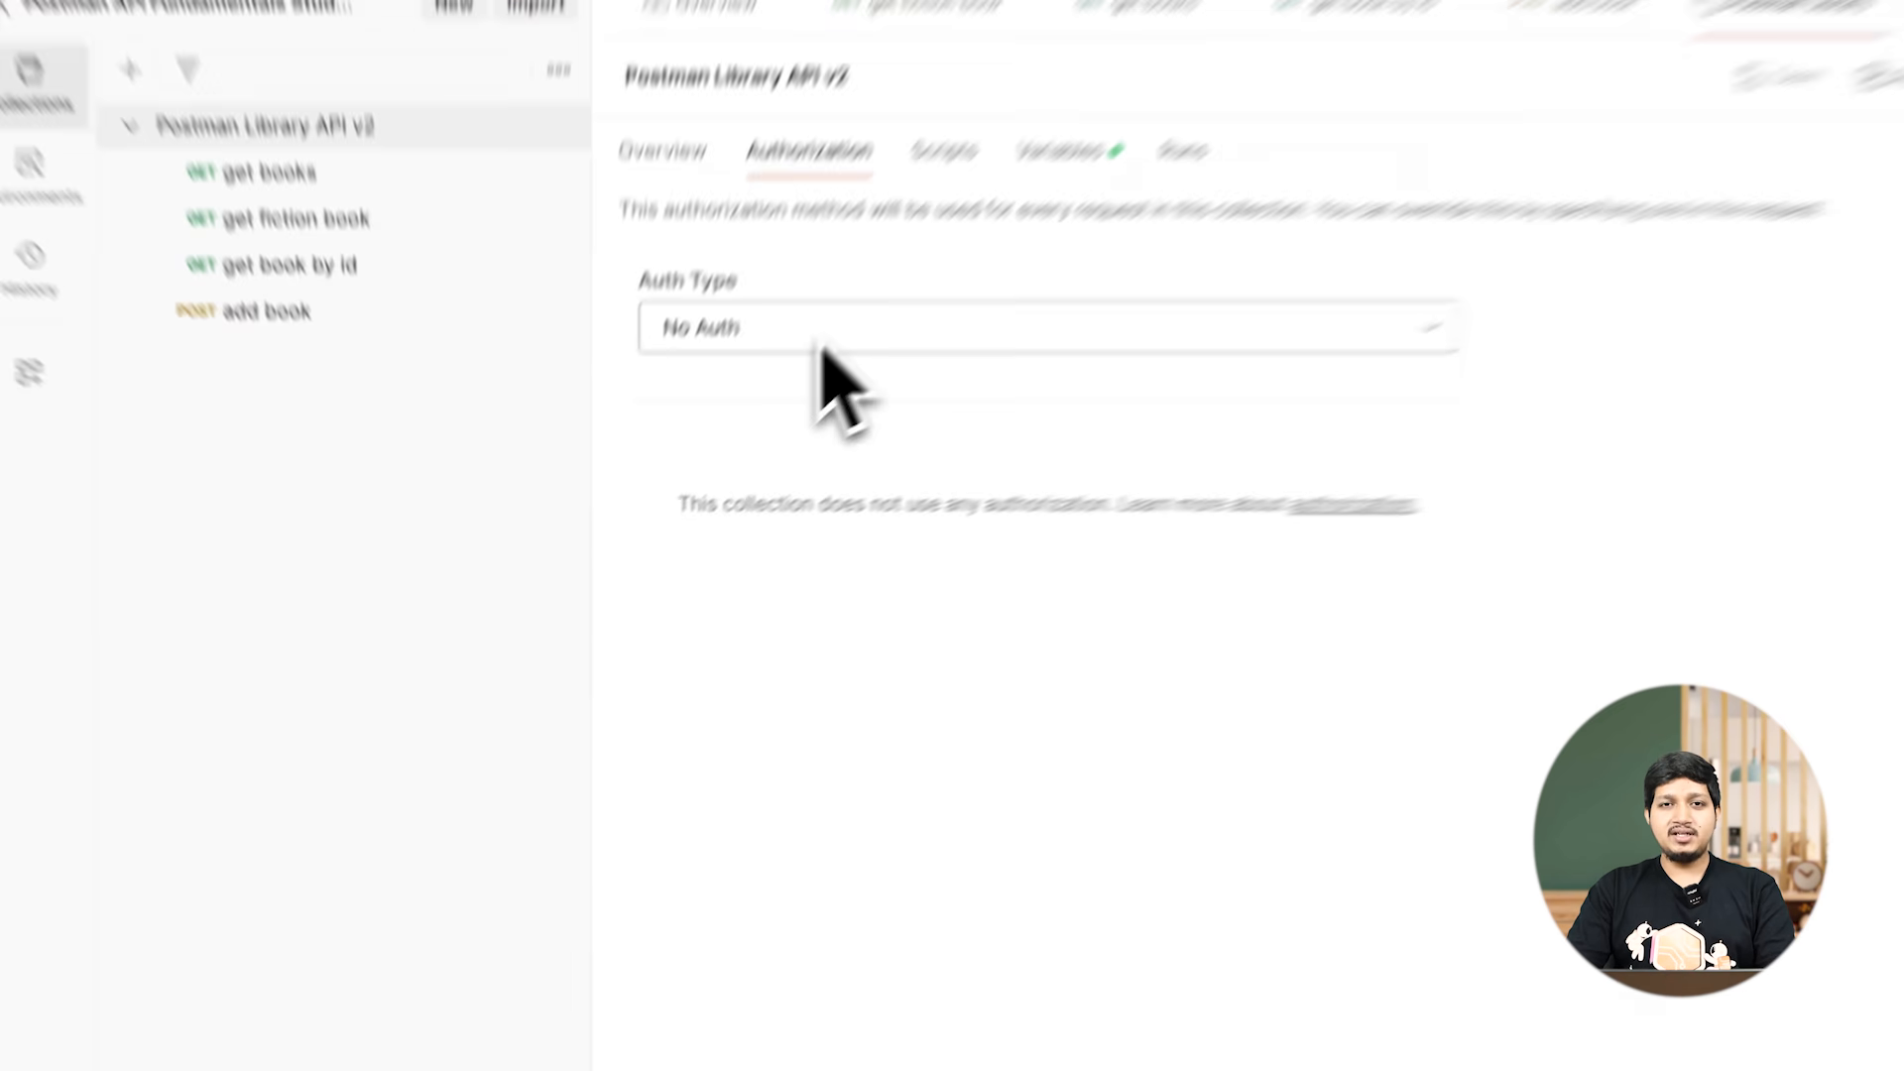
click(701, 447)
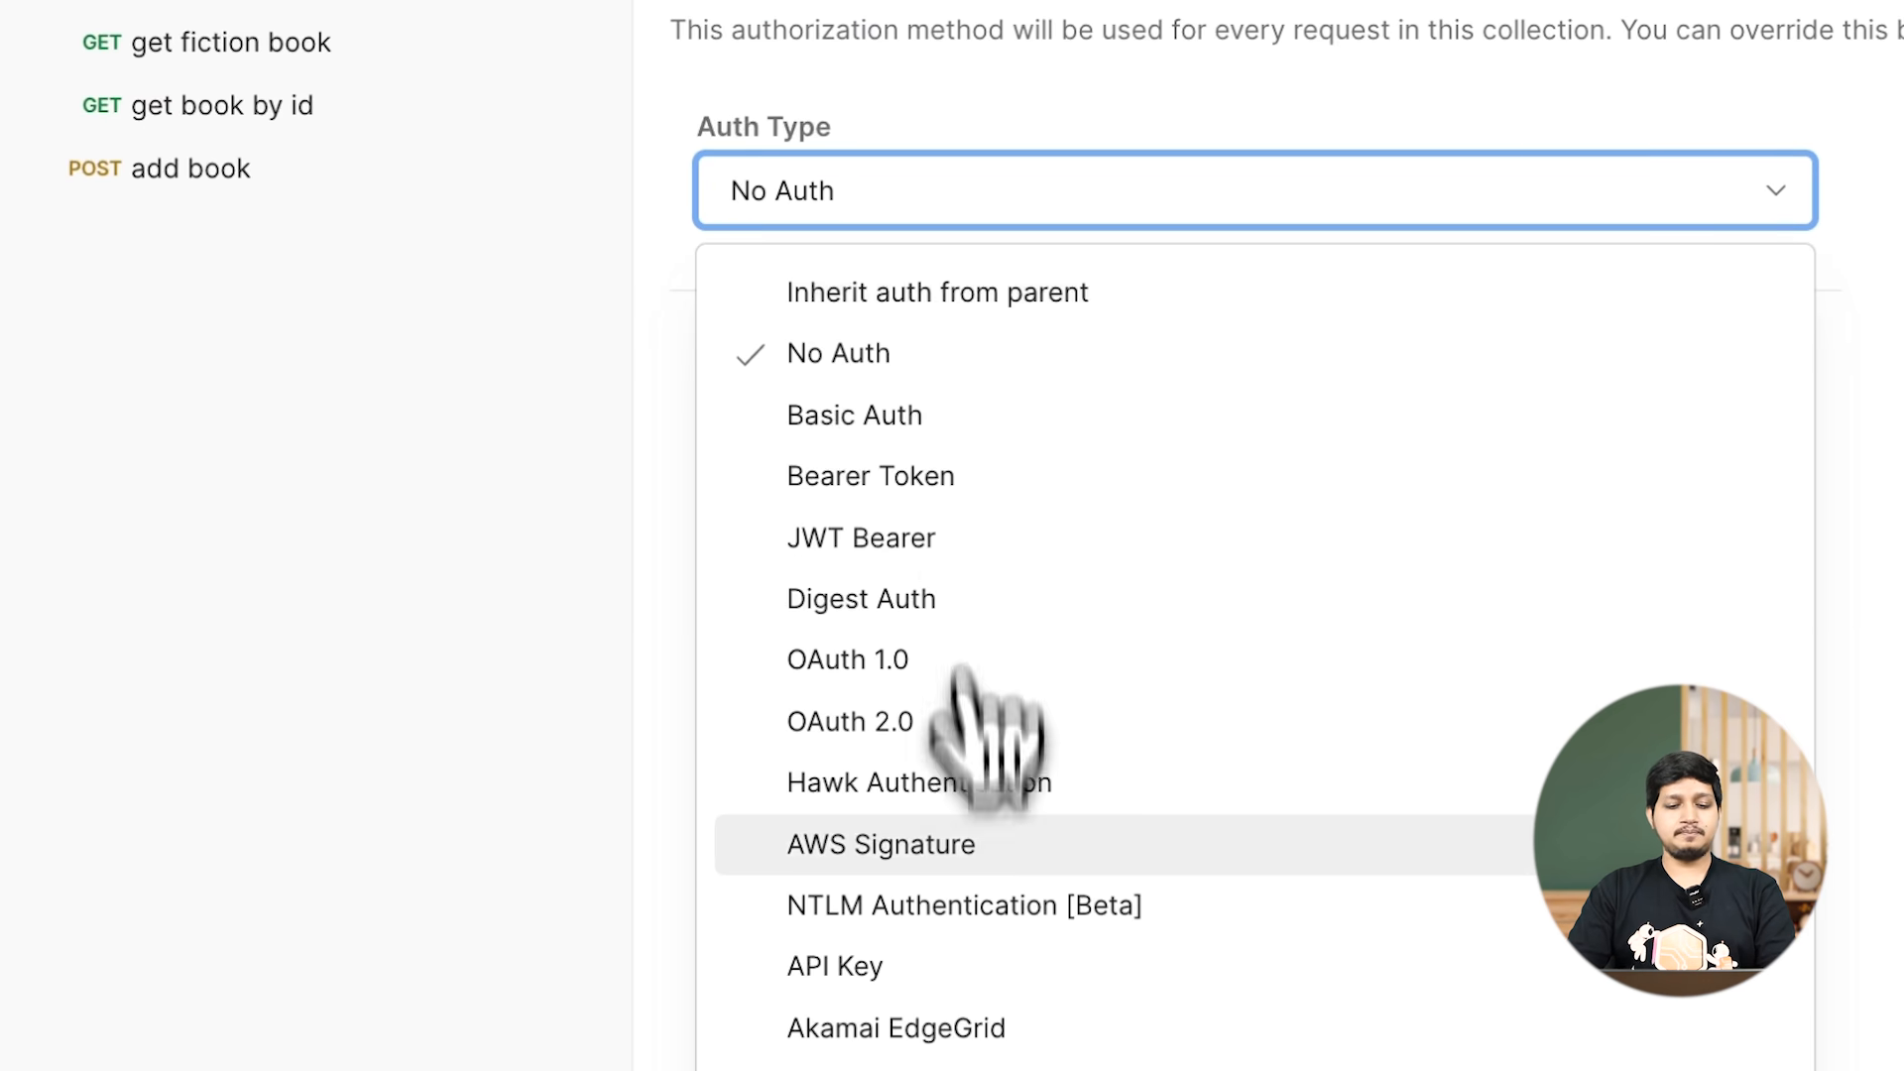
click(835, 966)
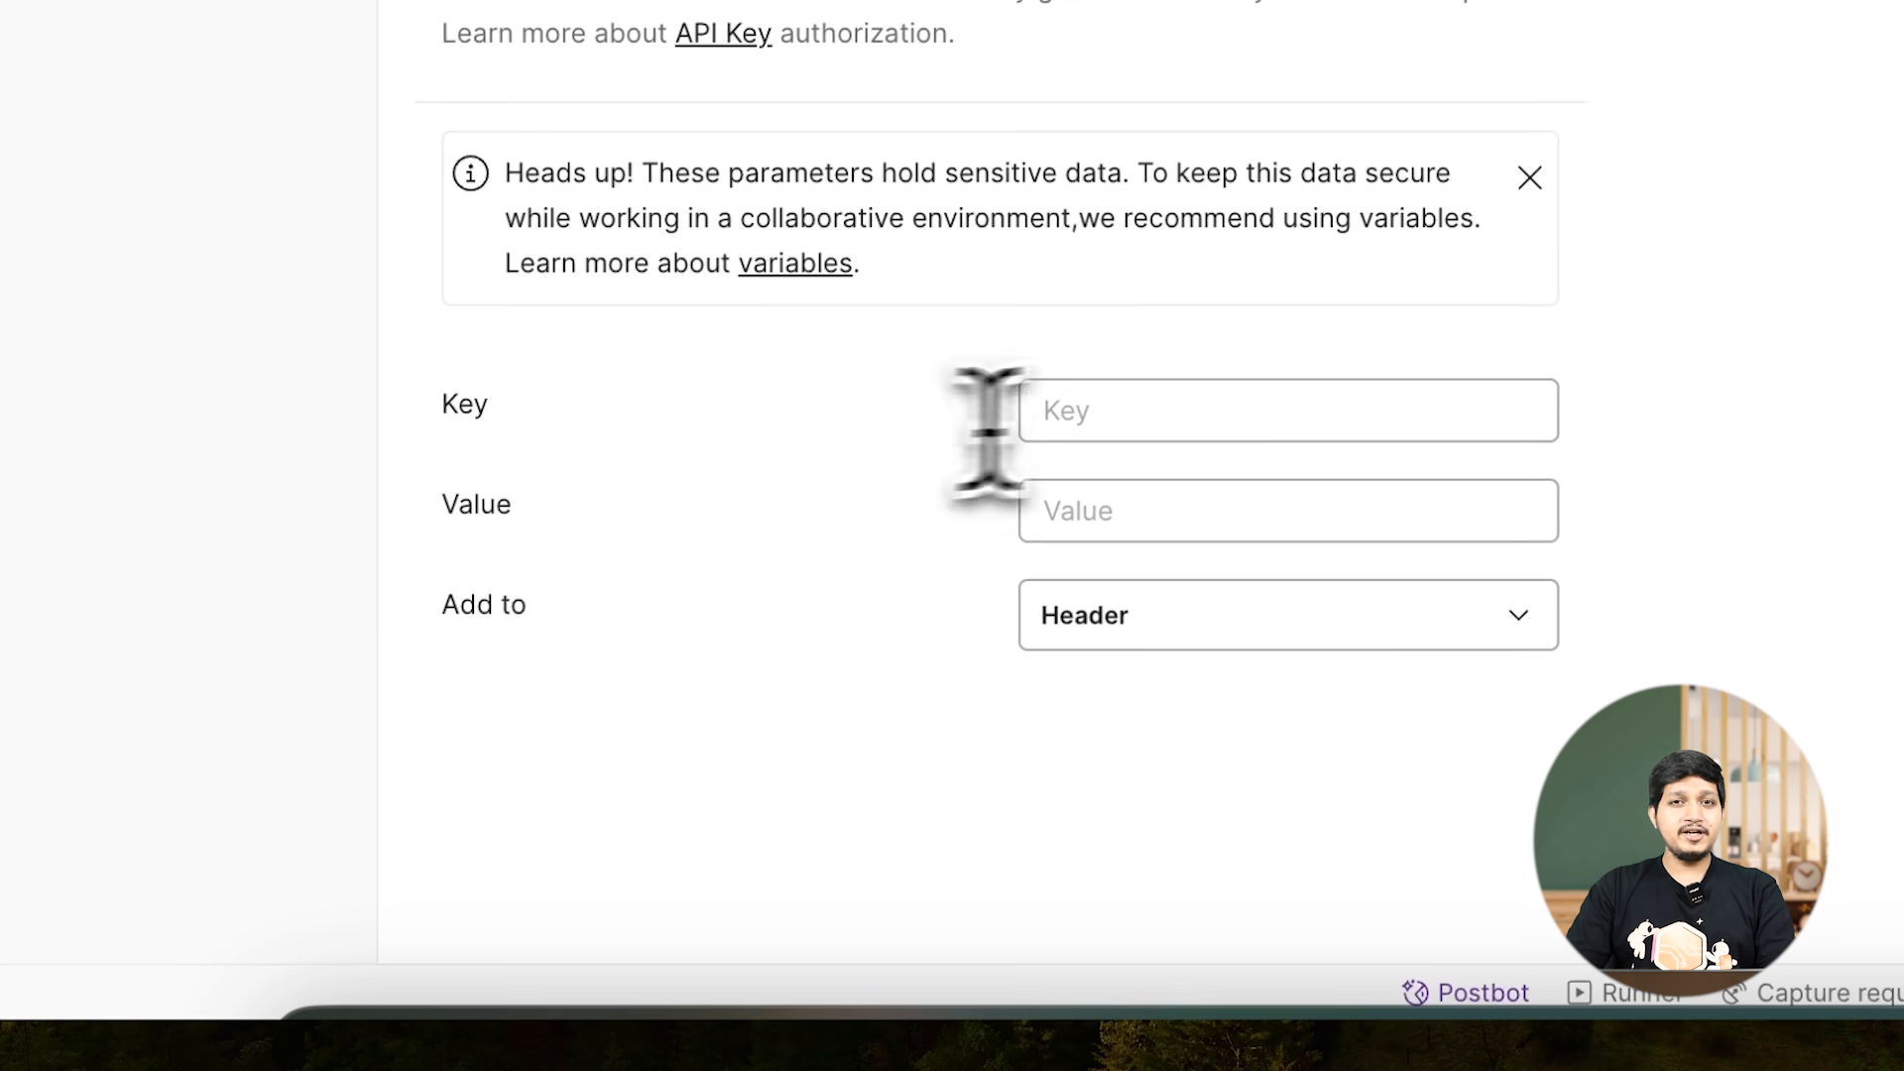
click(1175, 418)
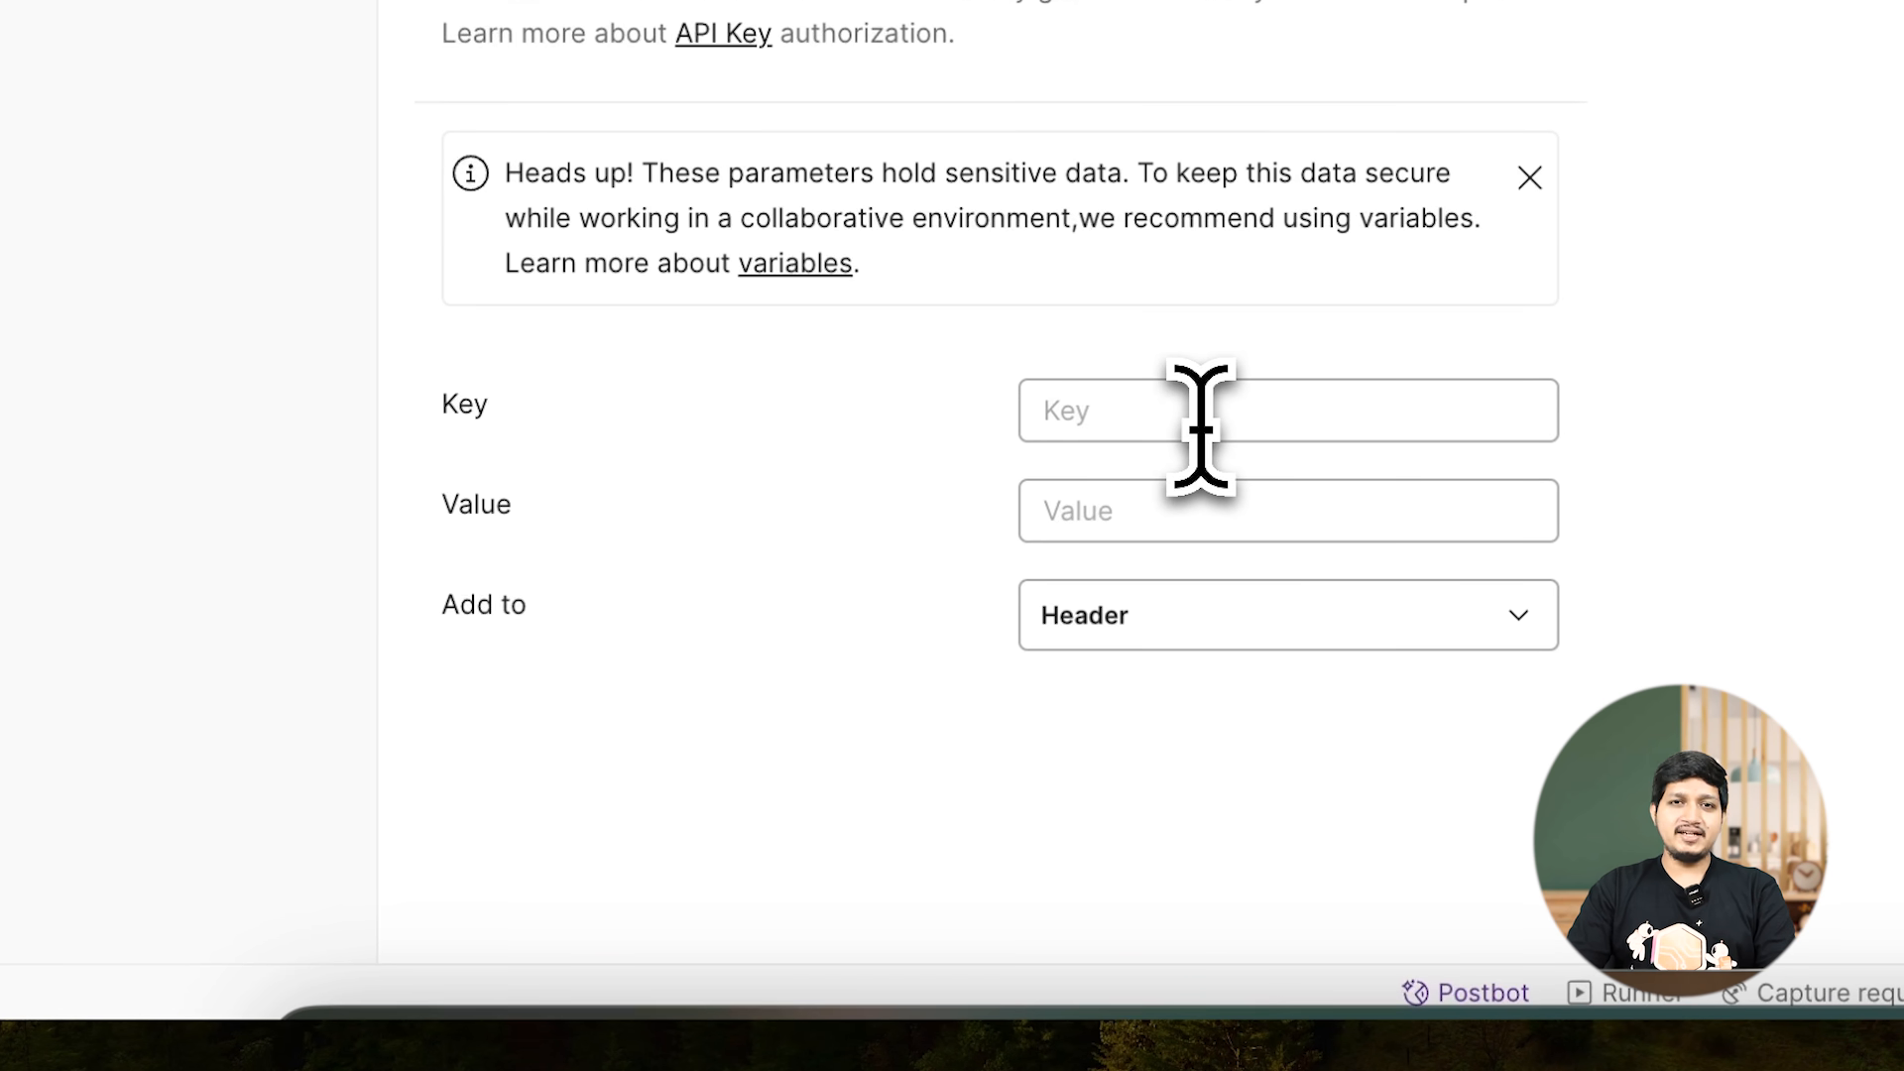
text(api-)
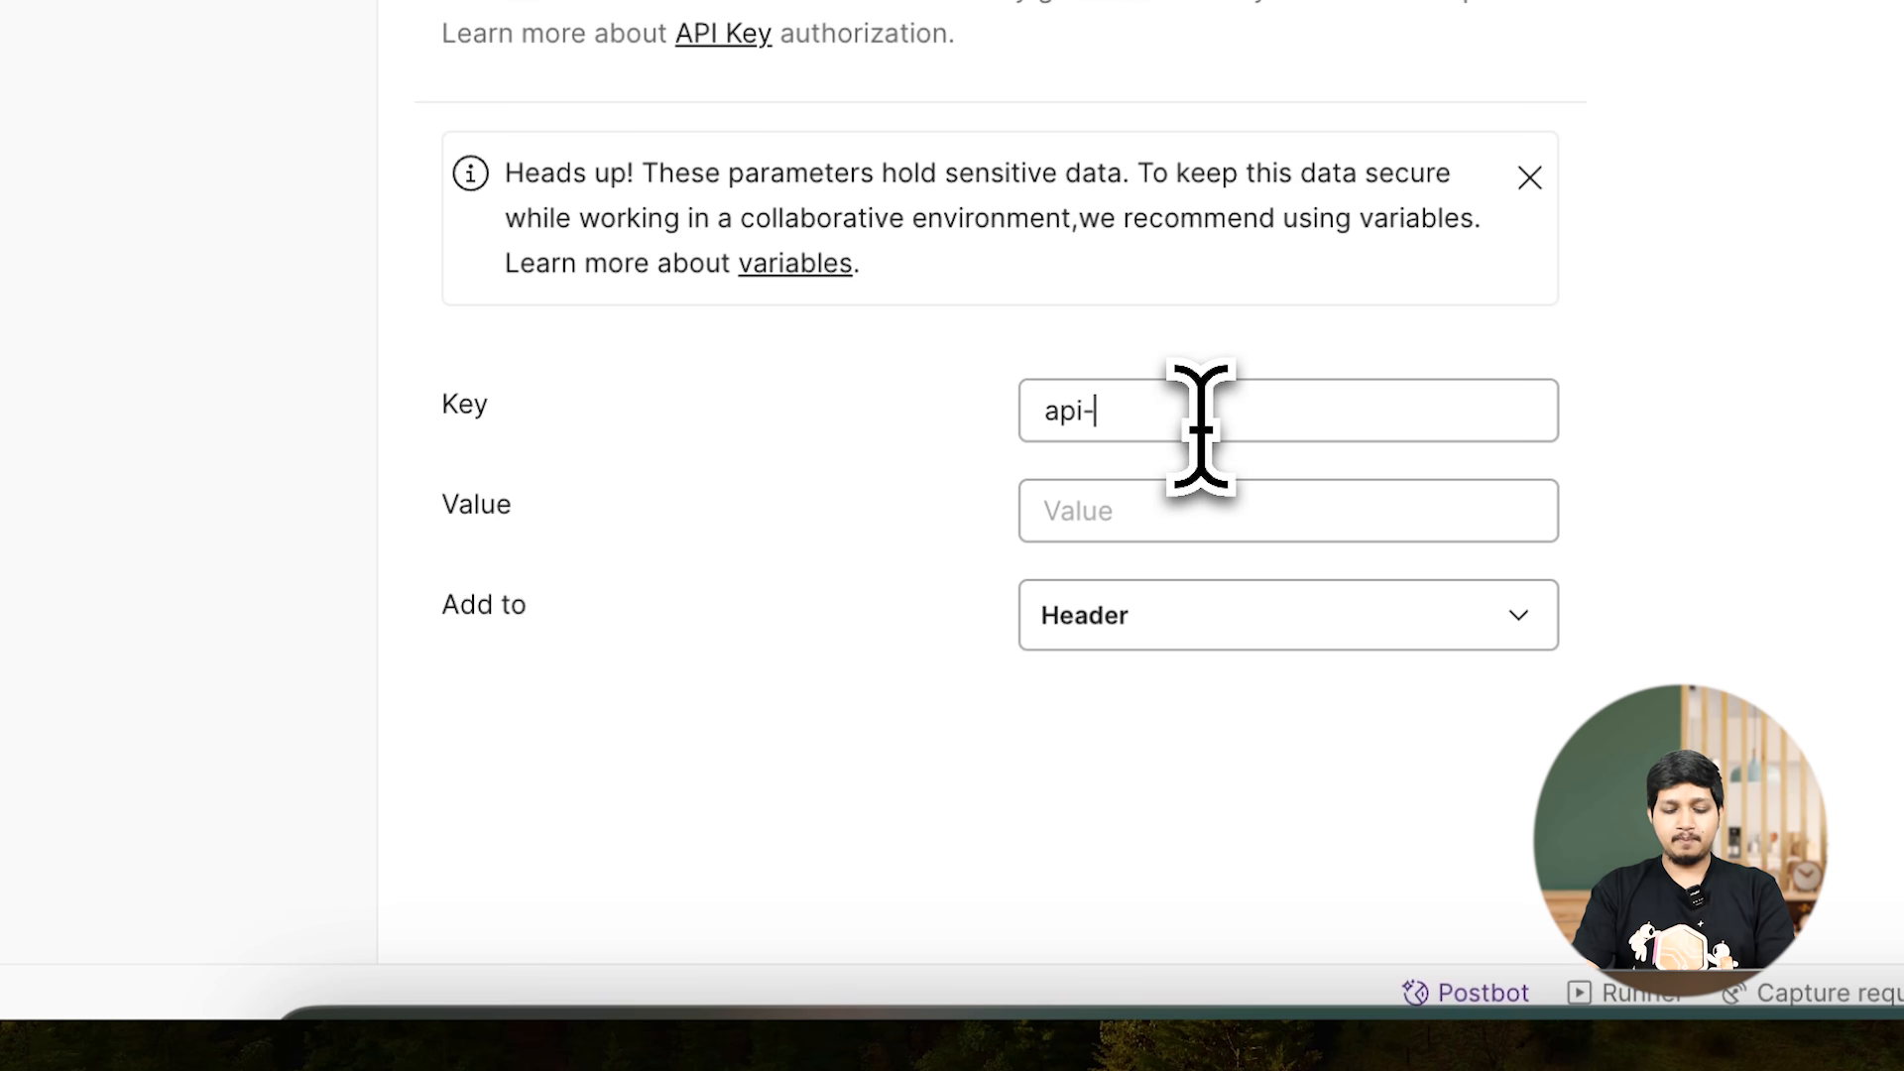
text(key)
click(1190, 511)
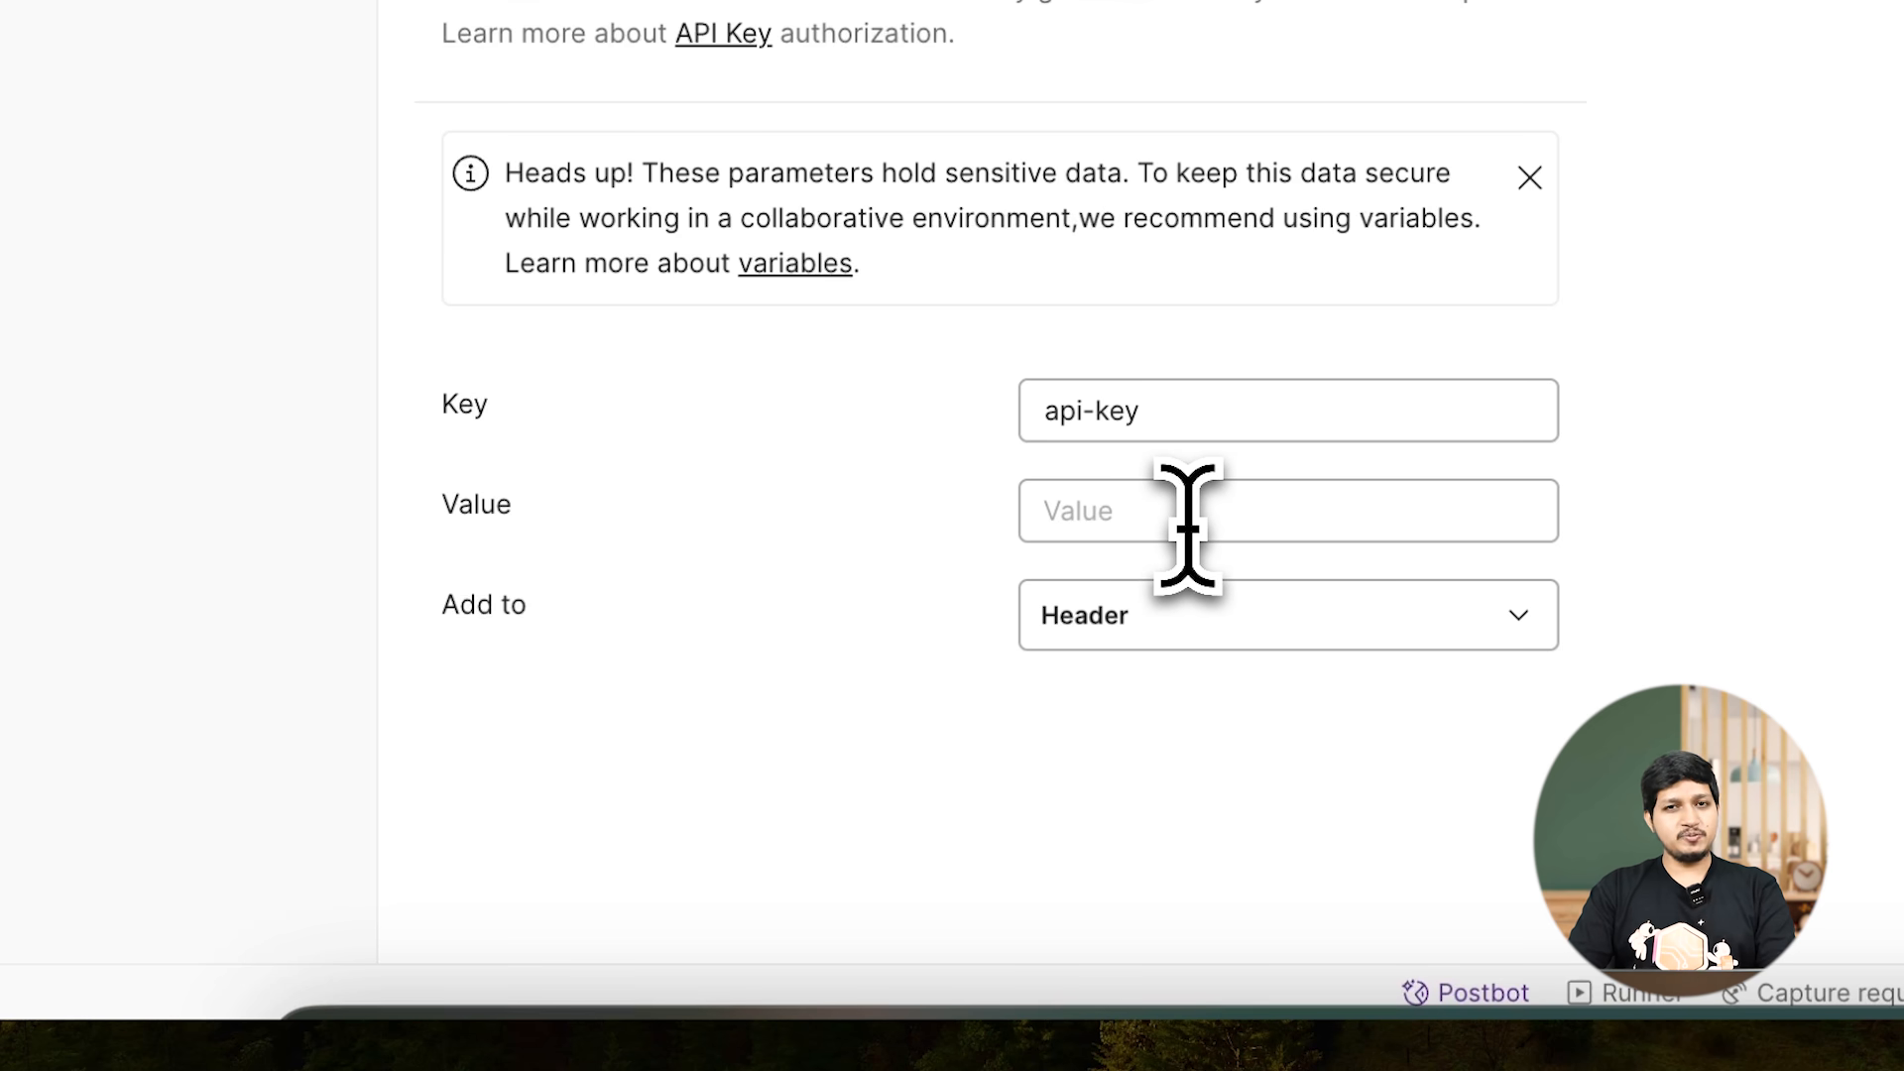
text(post)
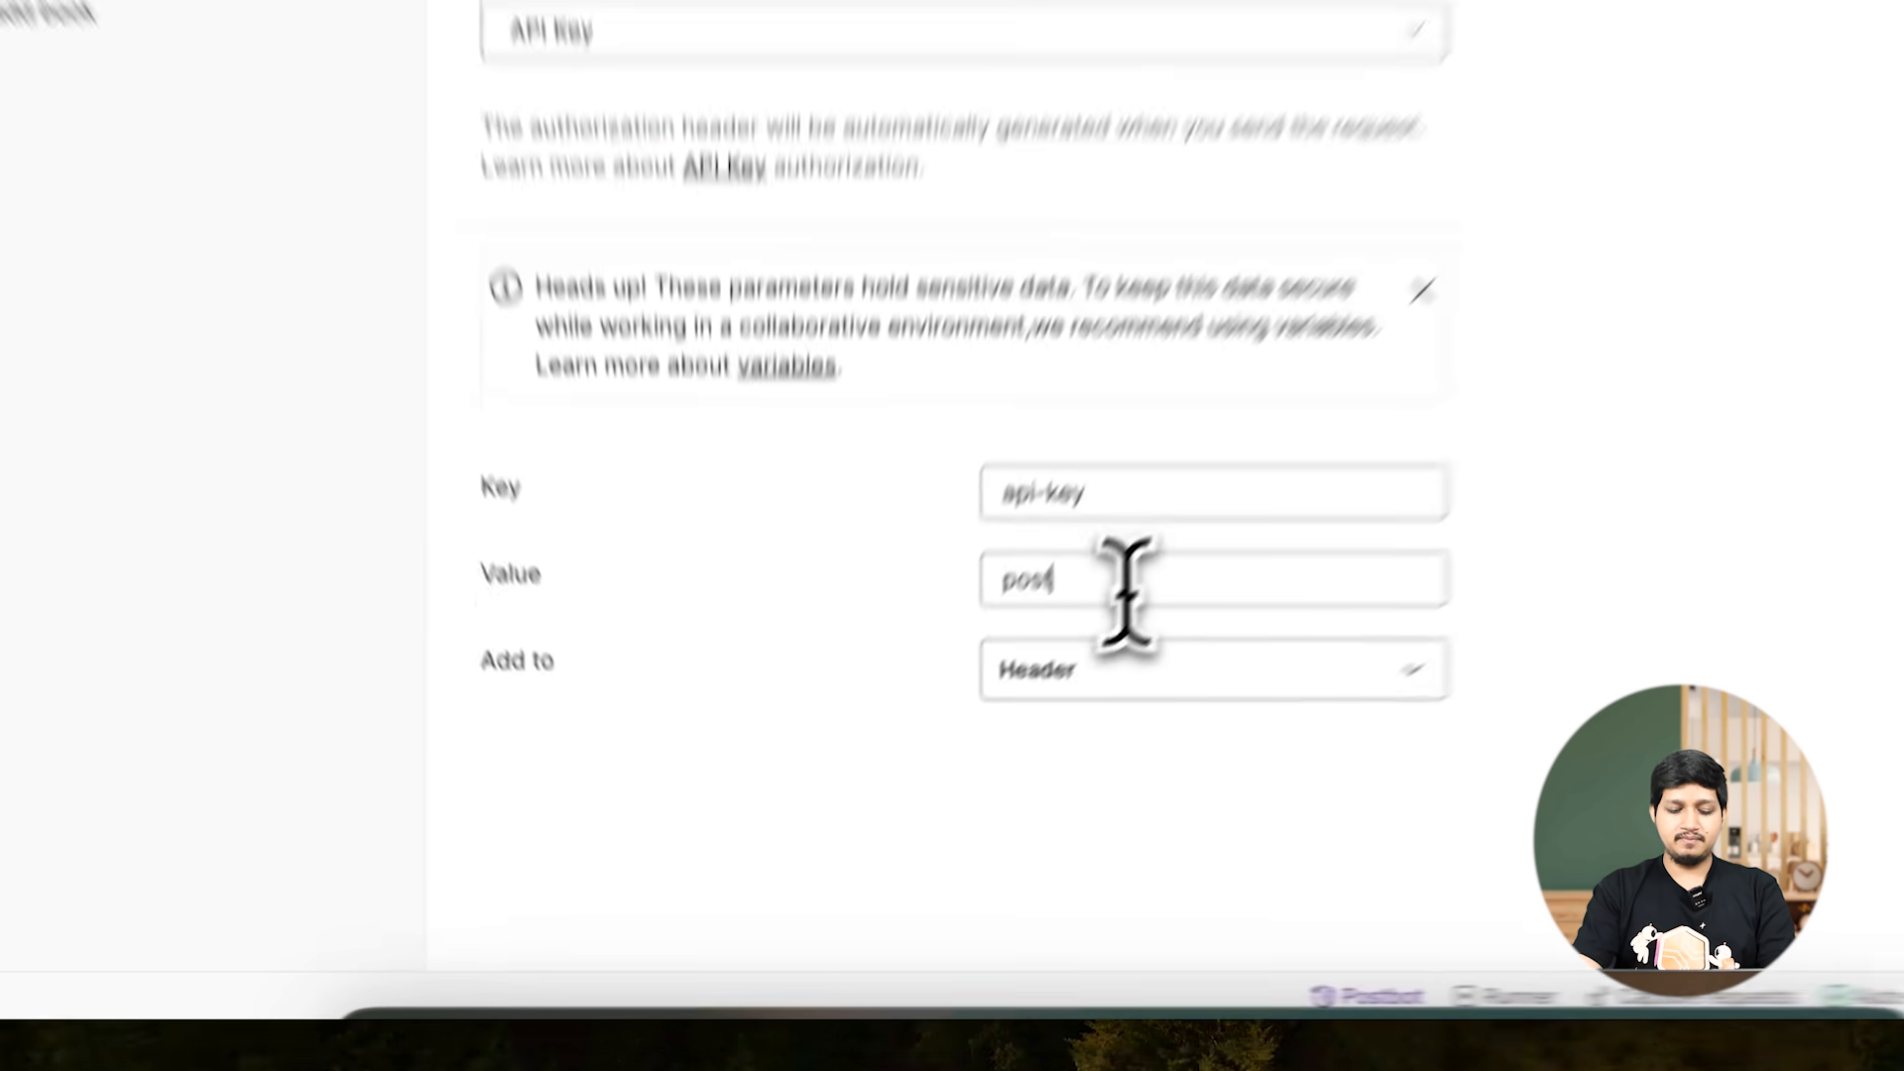
text(man)
text(r)
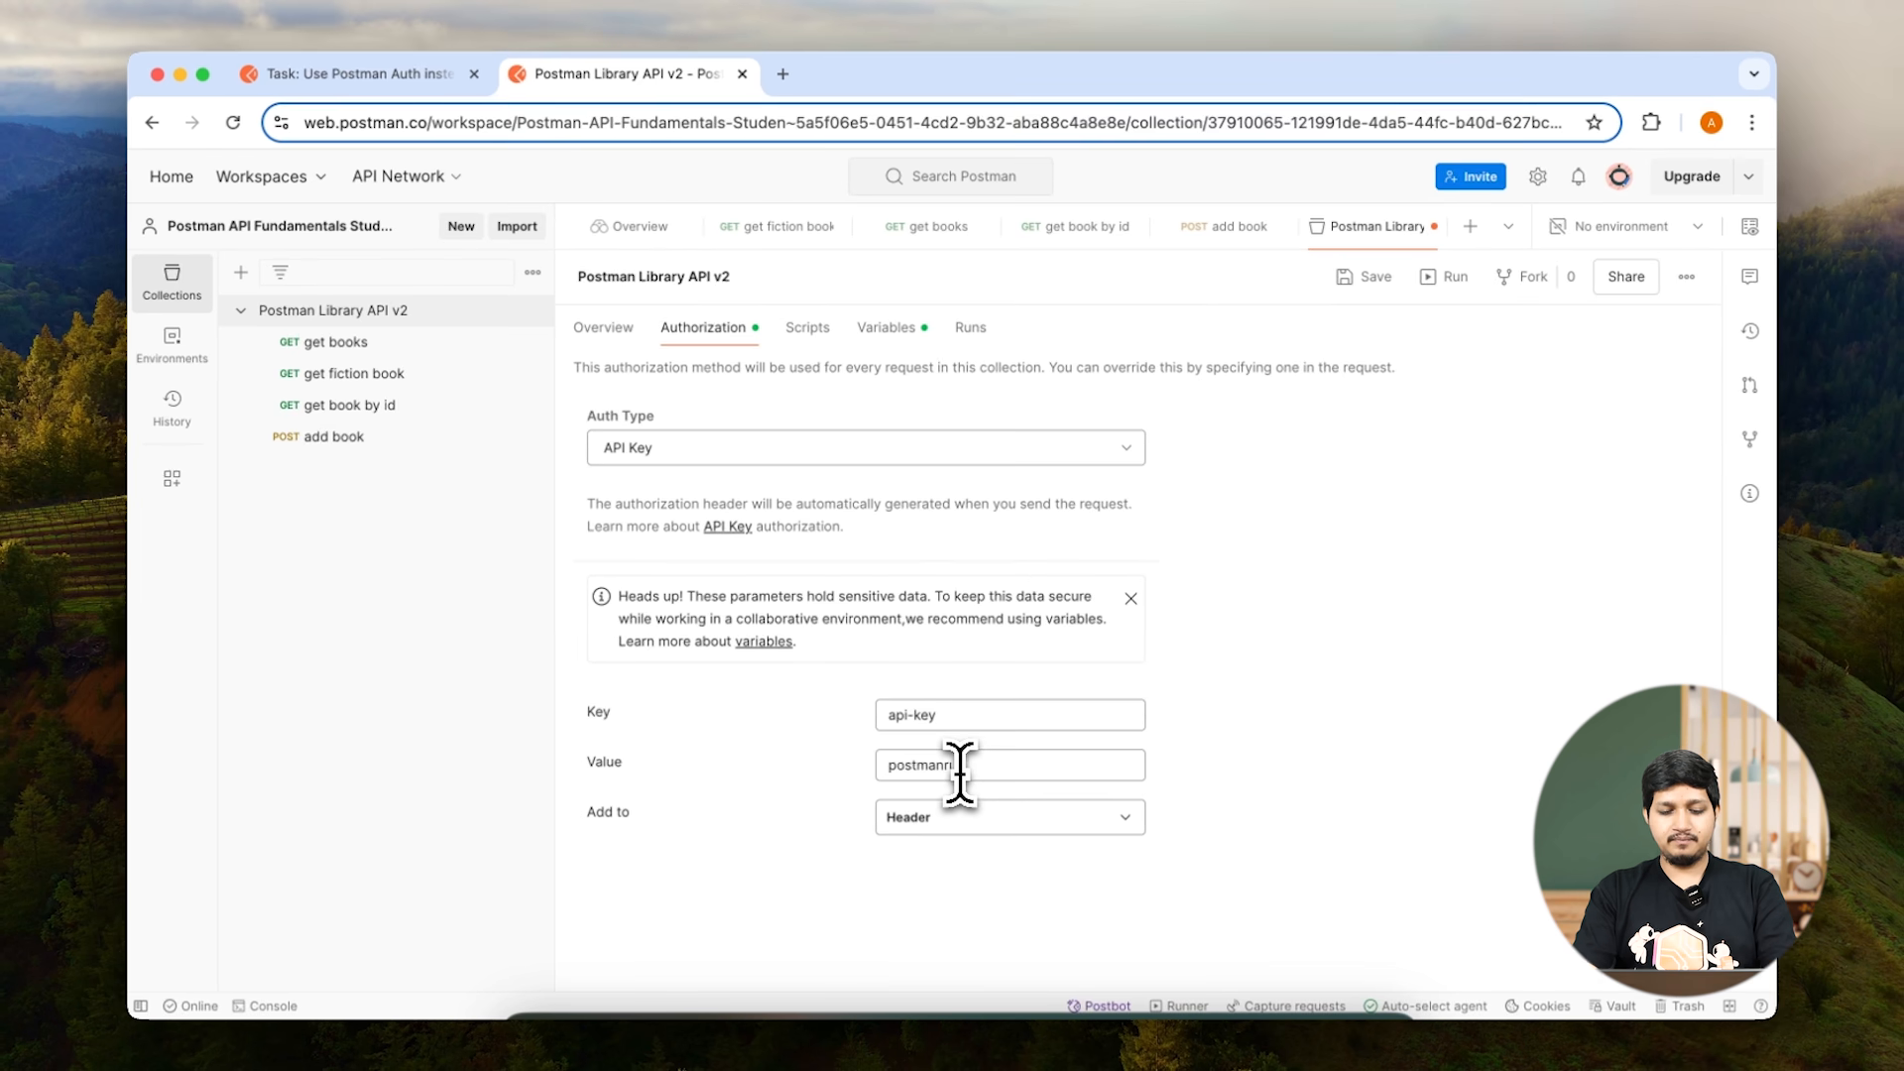
text(uiz)
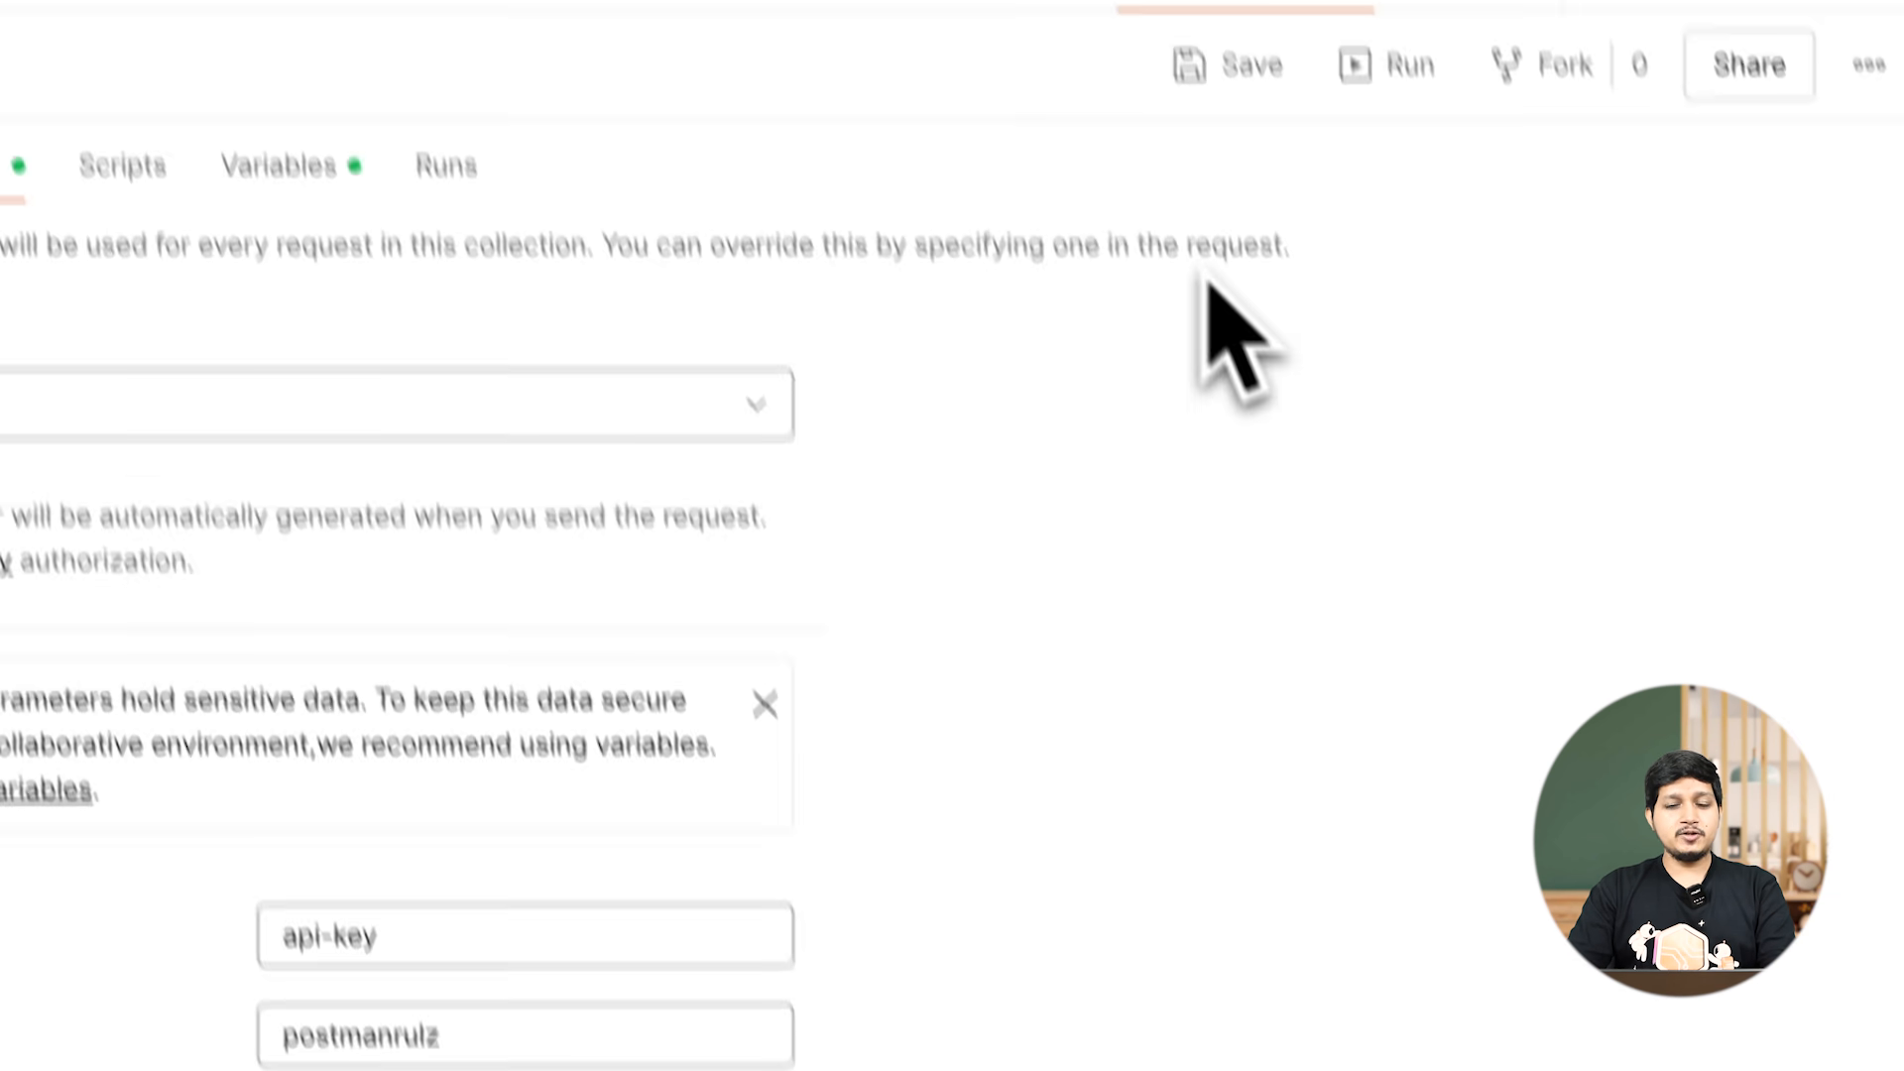
click(1280, 187)
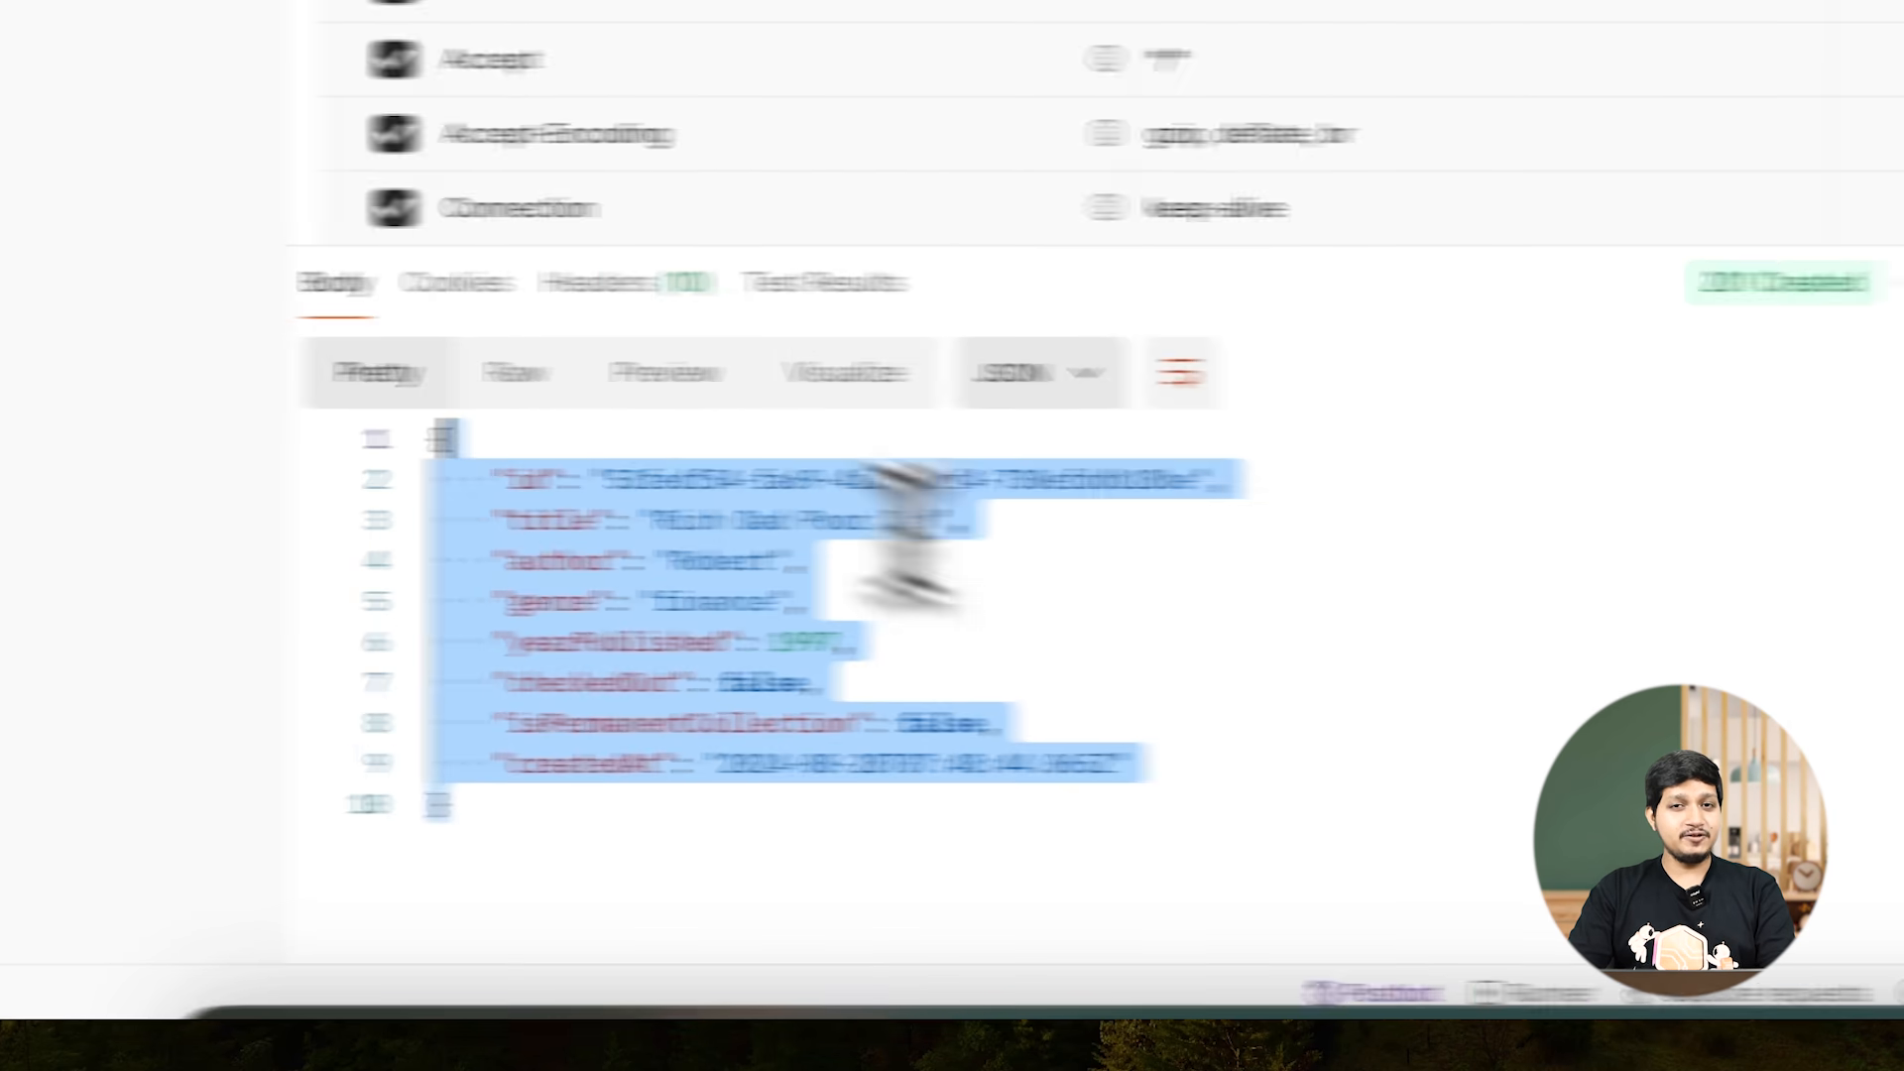
Step: Resend add book and confirm 201 Created with the inherited api-key header
click(1072, 673)
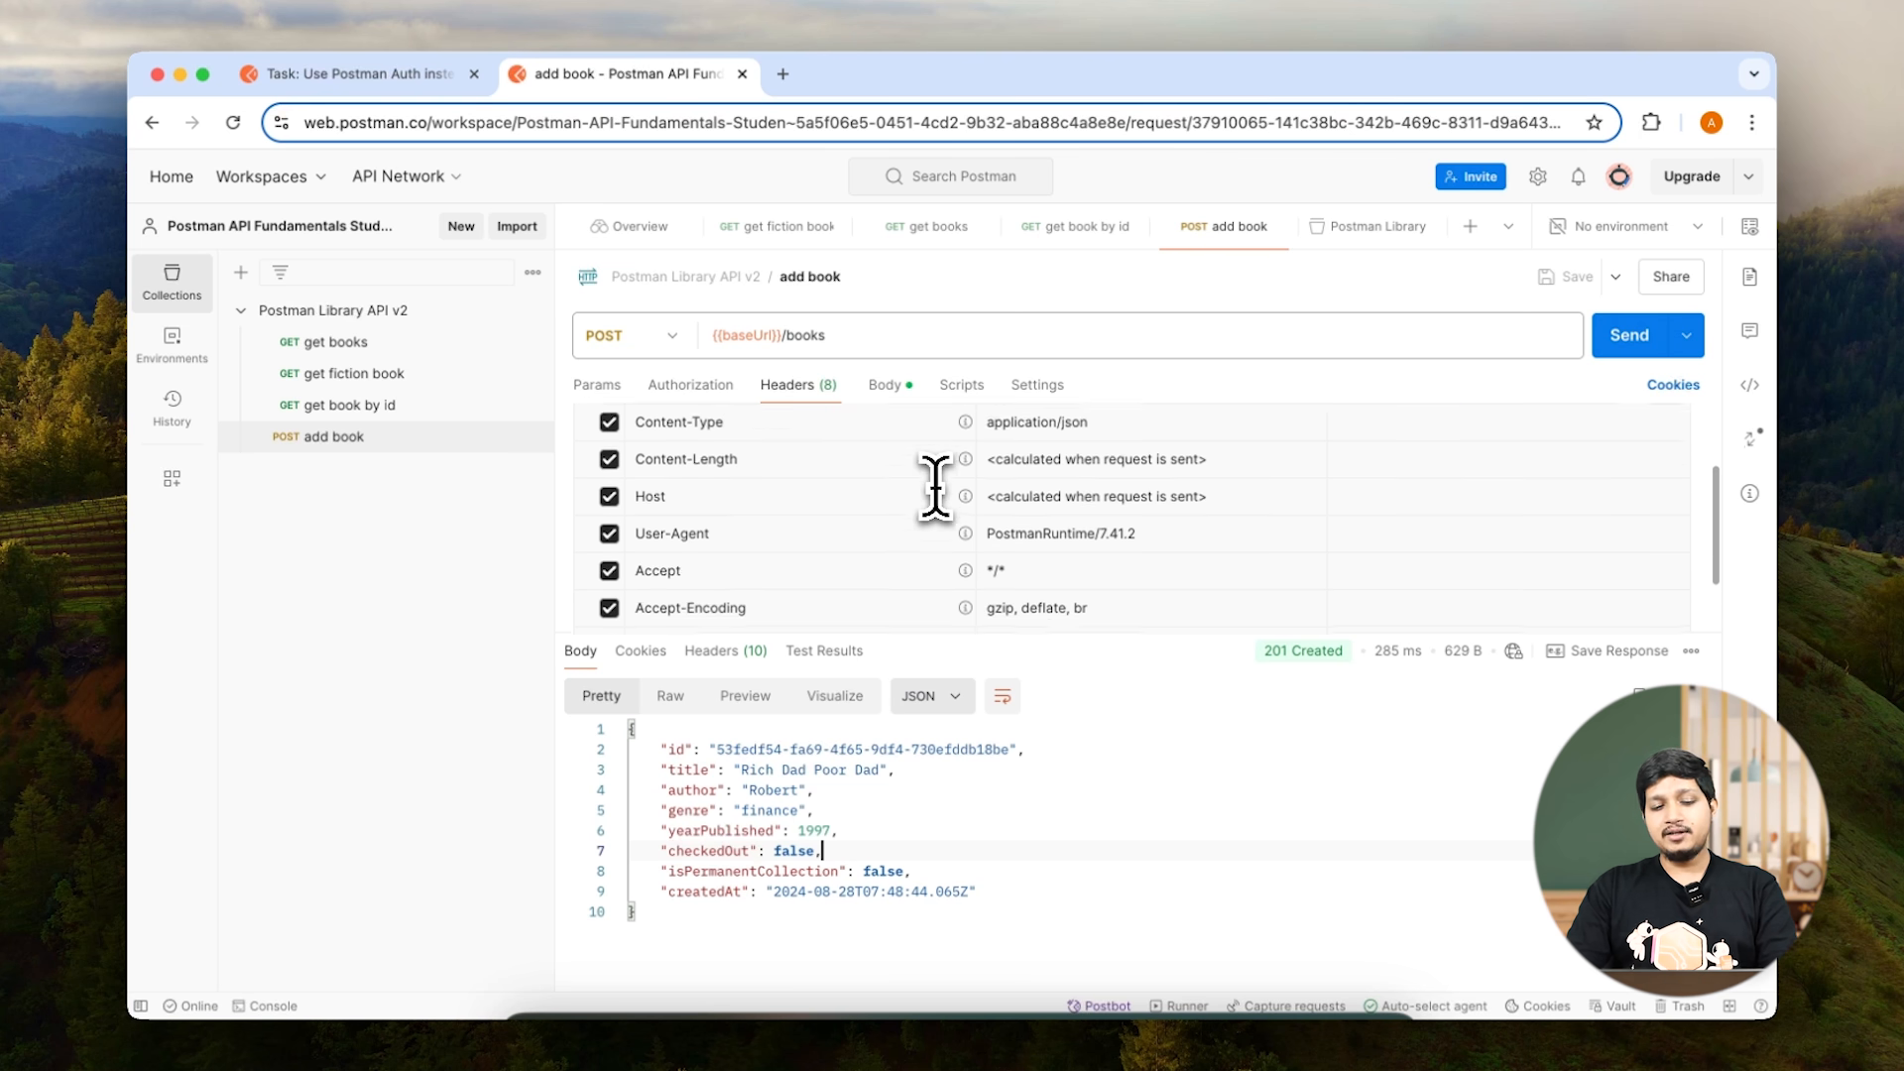
scroll(935, 488, up, 3)
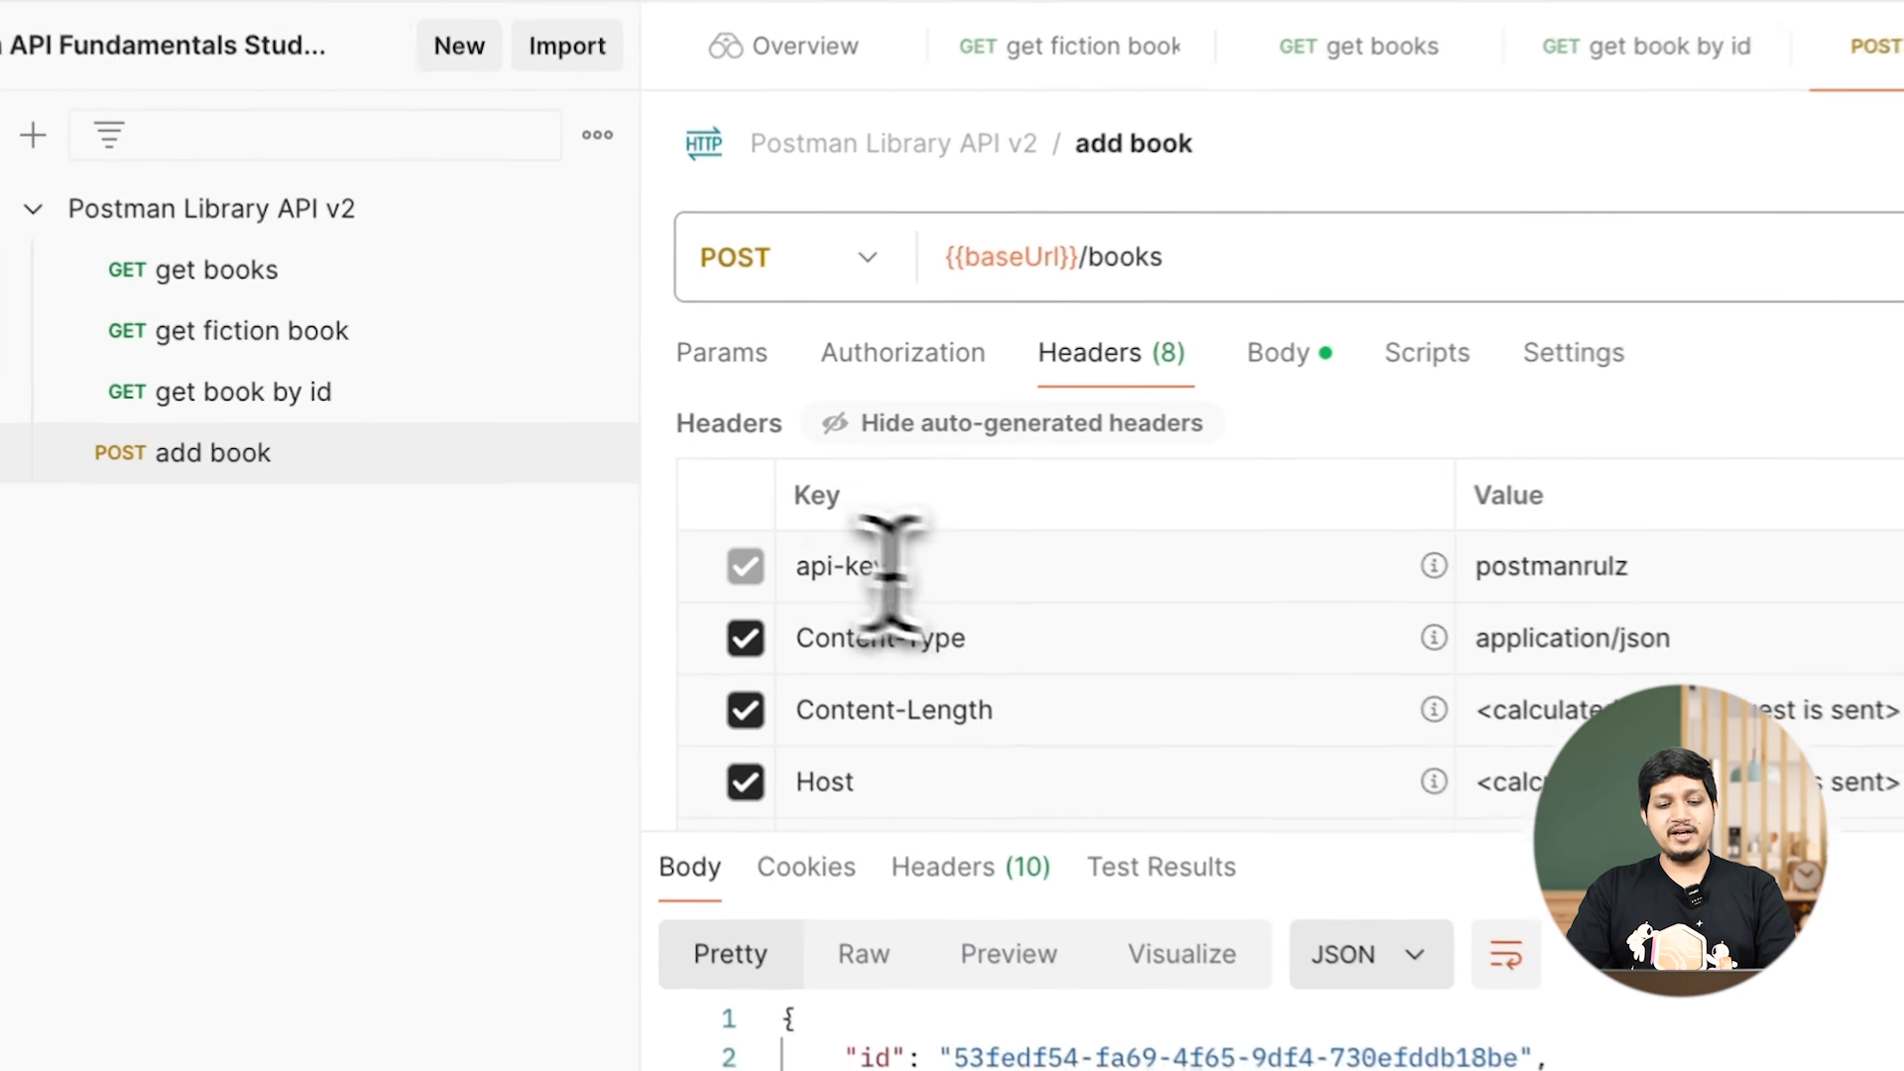